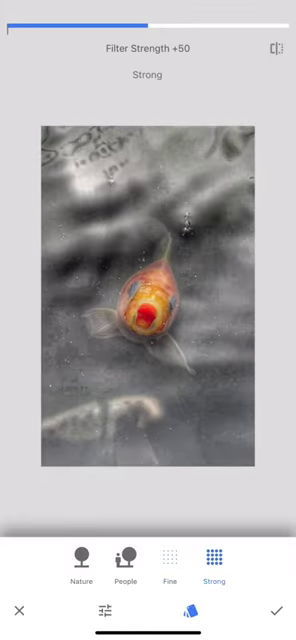
# Raise Brightness to +46 and darken Shadows to -64
pyautogui.click(148, 200)
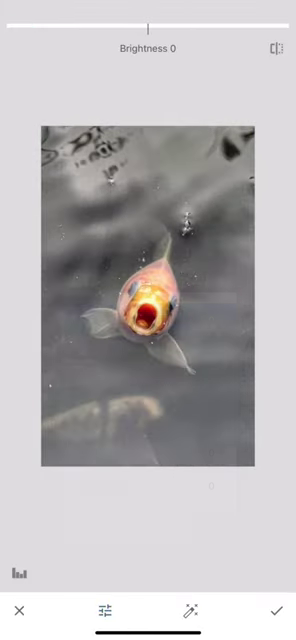
pyautogui.moveTo(120, 300); pyautogui.dragTo(200, 300)
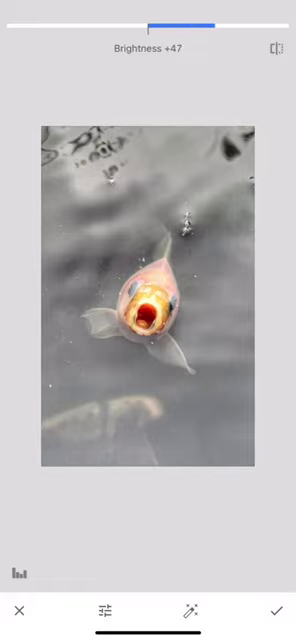
pyautogui.moveTo(148, 250); pyautogui.dragTo(148, 400)
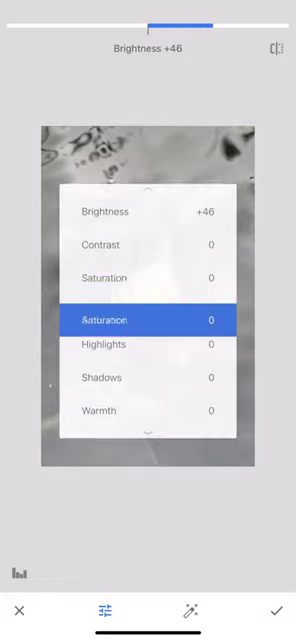
pyautogui.moveTo(180, 300); pyautogui.dragTo(120, 300)
pyautogui.moveTo(150, 300); pyautogui.dragTo(120, 300)
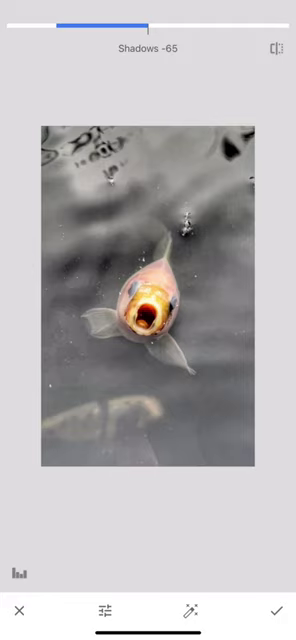
# Lower Highlights to -67
pyautogui.click(104, 610)
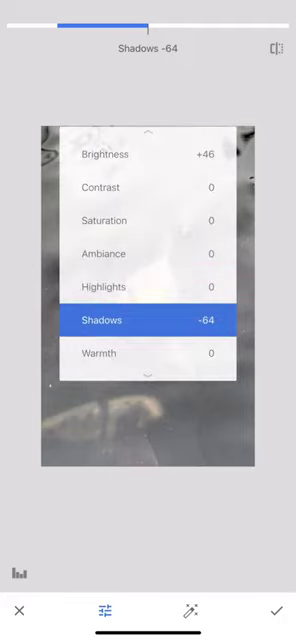
pyautogui.moveTo(148, 300); pyautogui.dragTo(148, 333)
pyautogui.moveTo(180, 300); pyautogui.dragTo(120, 300)
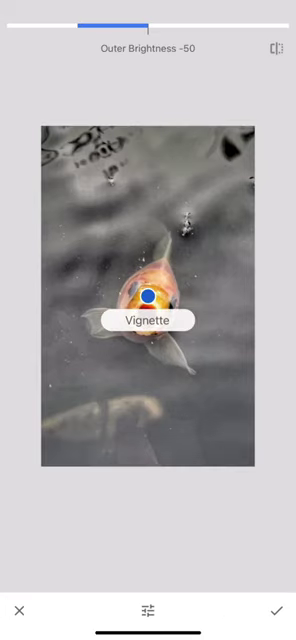
# Darken the vignette's outer area, then raise Structure to +30 and apply
pyautogui.moveTo(180, 300)
pyautogui.mouseDown()
pyautogui.moveTo(130, 300)
pyautogui.moveTo(136, 300)
pyautogui.mouseUp()
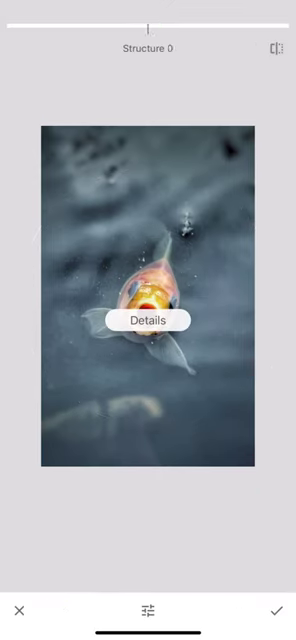
pyautogui.moveTo(148, 300); pyautogui.dragTo(170, 300)
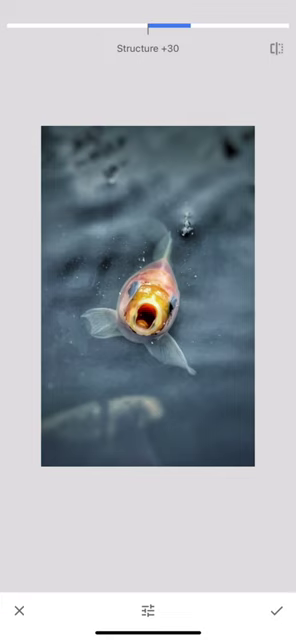
pyautogui.click(277, 610)
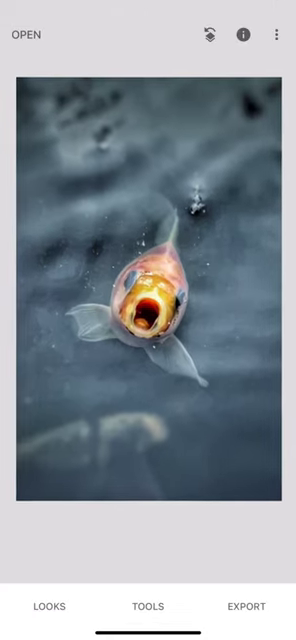